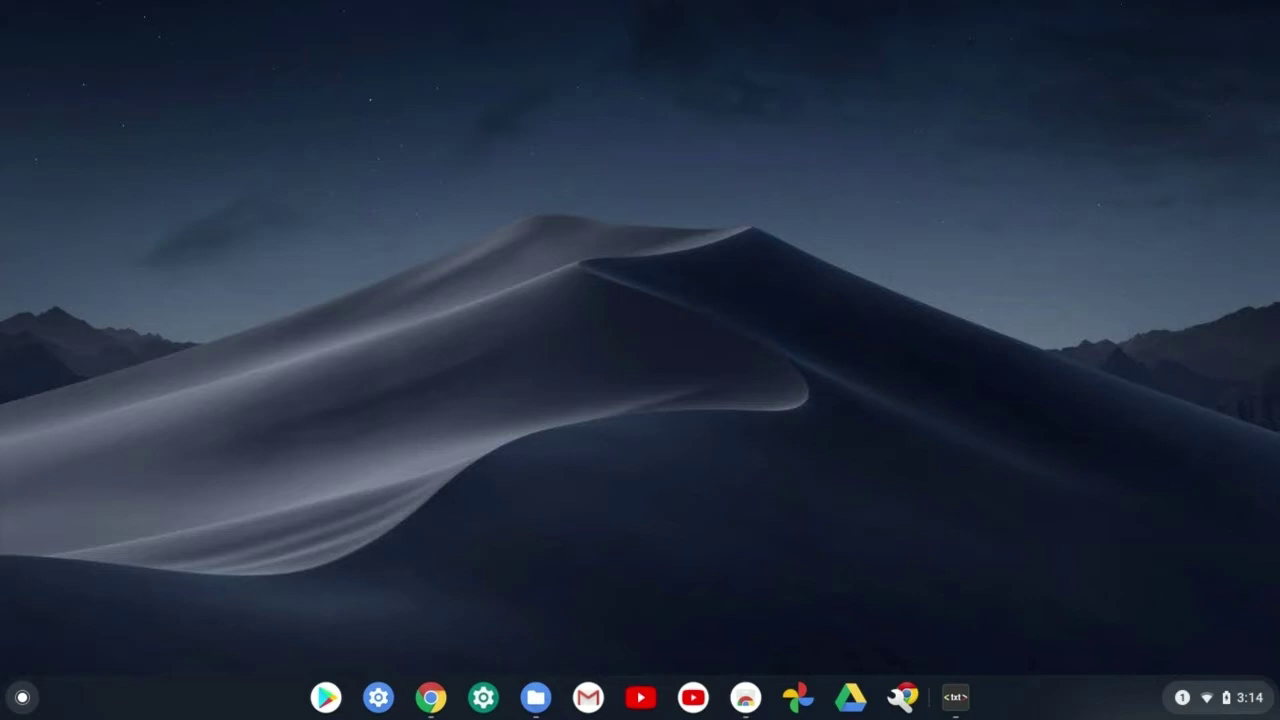
Open the Untitled 1 notes in Text with the Chromebook-to-Ubuntu installation steps
left_click(952, 700)
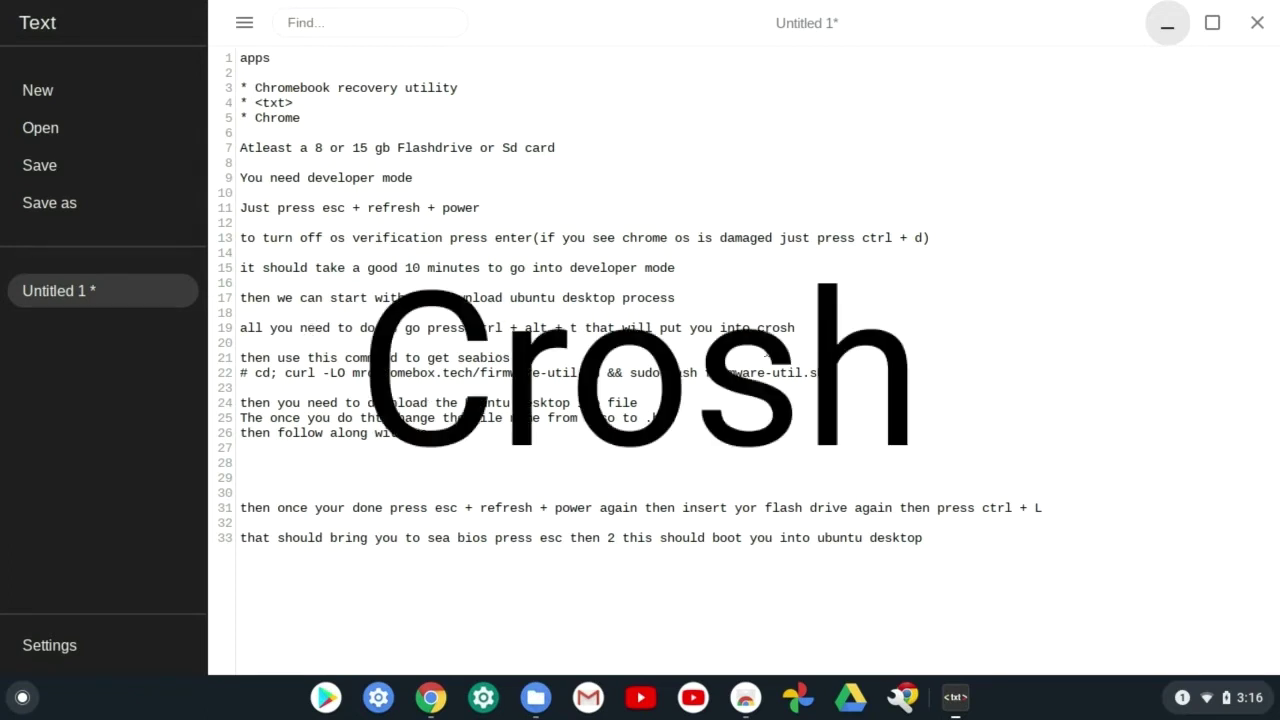
Bring the crosh window forward and enter the developer shell with 'shell'
left_click(431, 697)
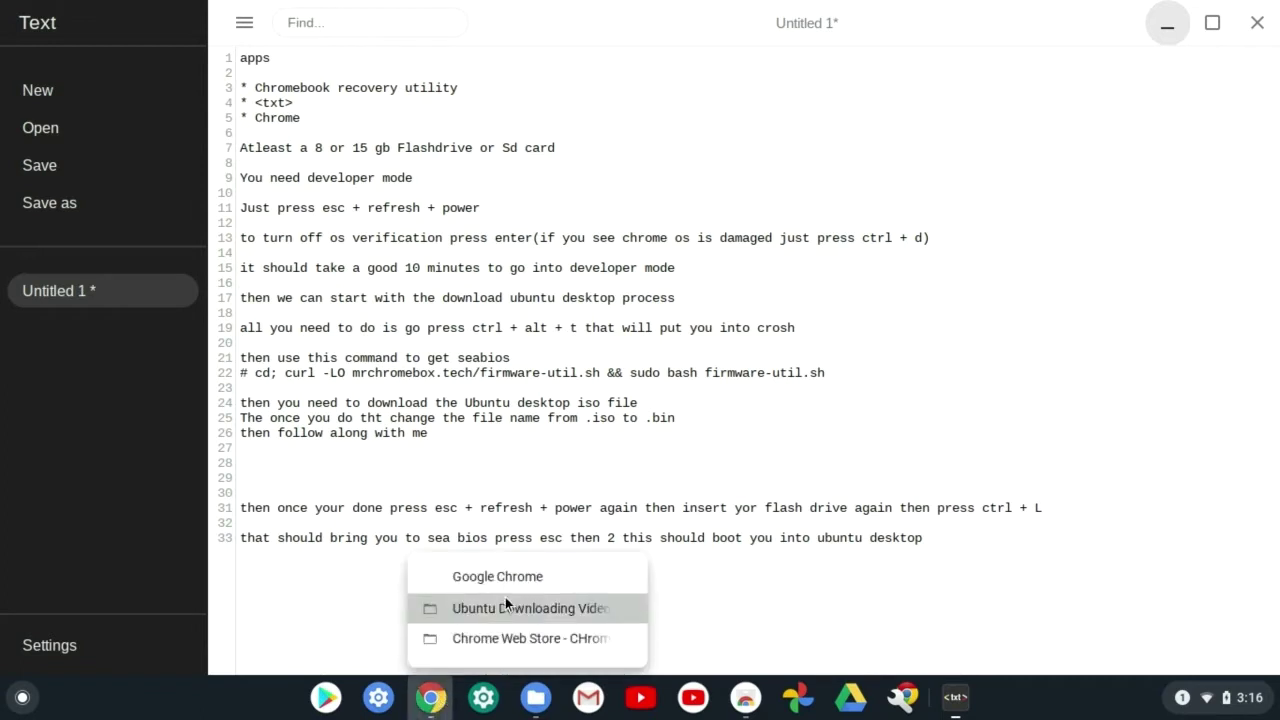
left_click(542, 640)
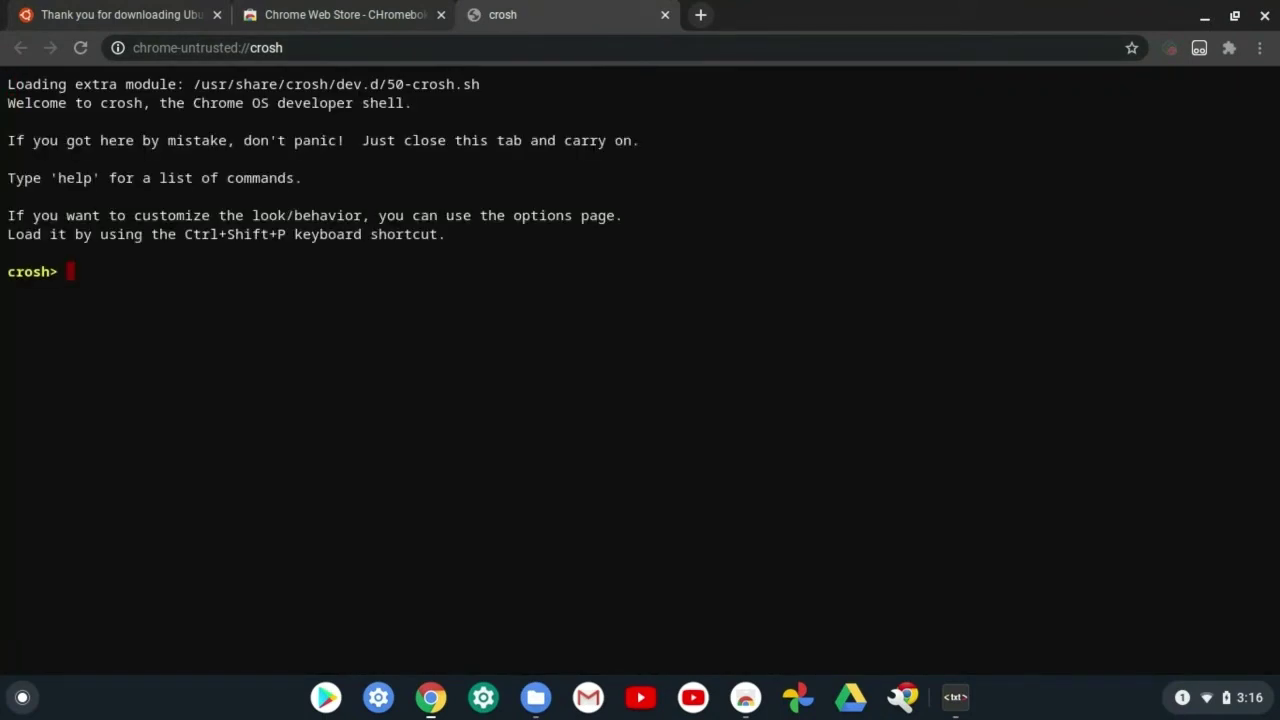
type("shell")
key("Return")
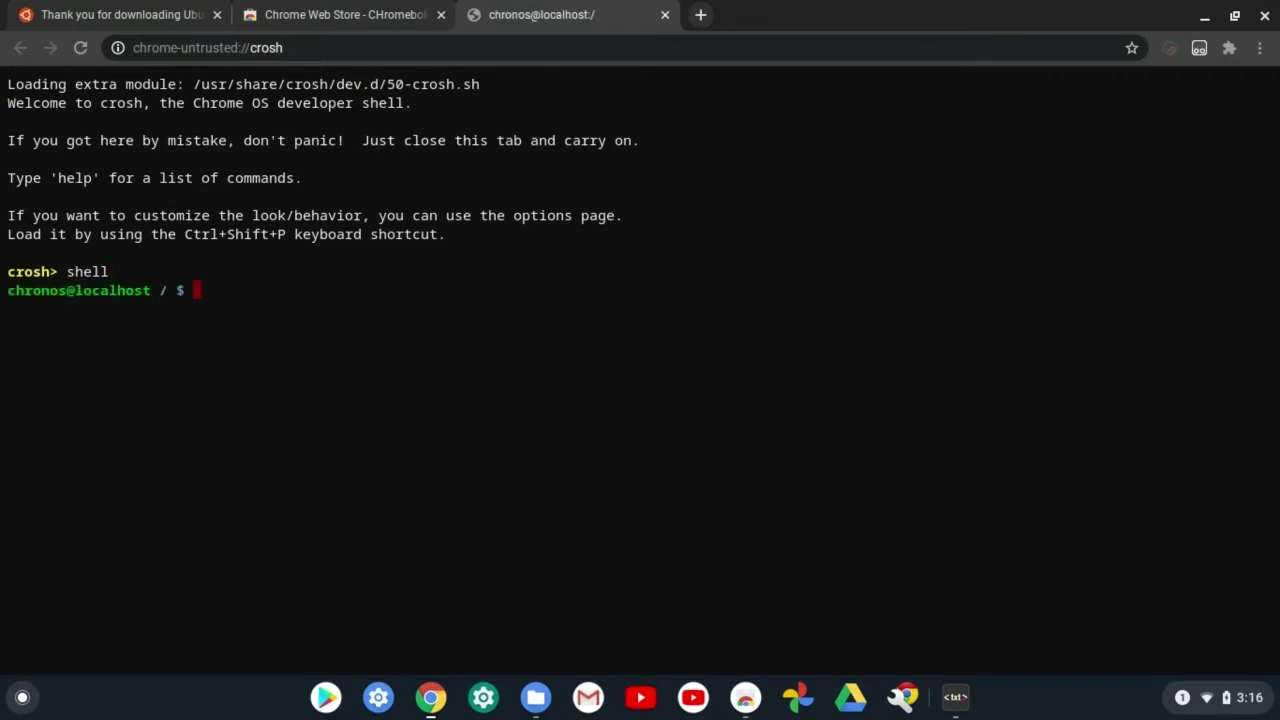
Copy the firmware-util command from line 22 of the notes and paste it at the shell prompt
left_click(955, 697)
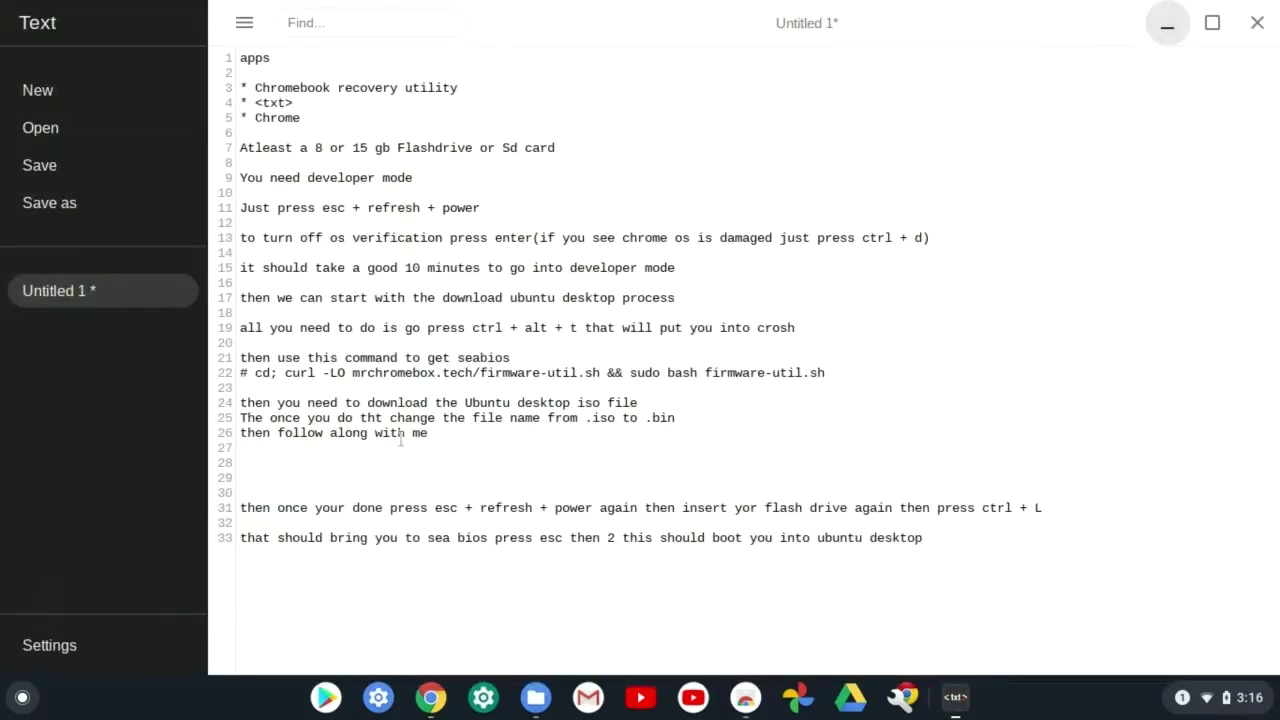
left_click_drag(255, 372, 880, 372)
key("ctrl+c")
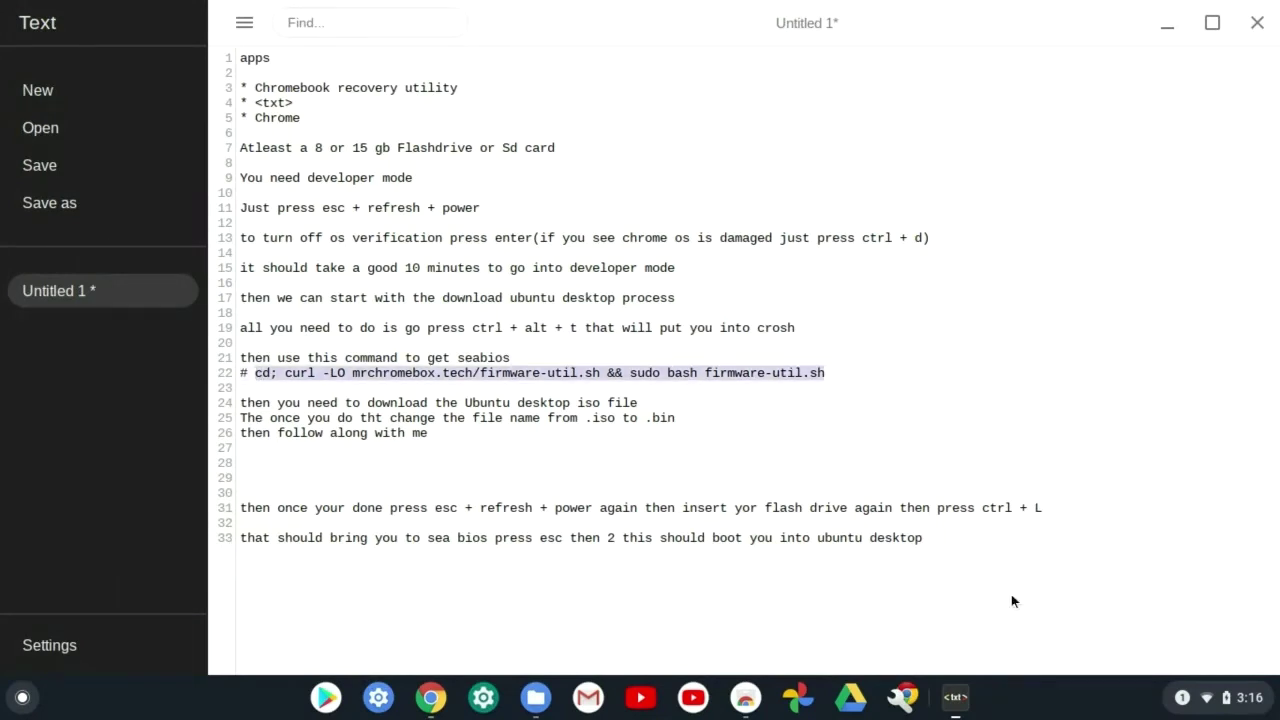
left_click(955, 697)
key("ctrl+shift+v")
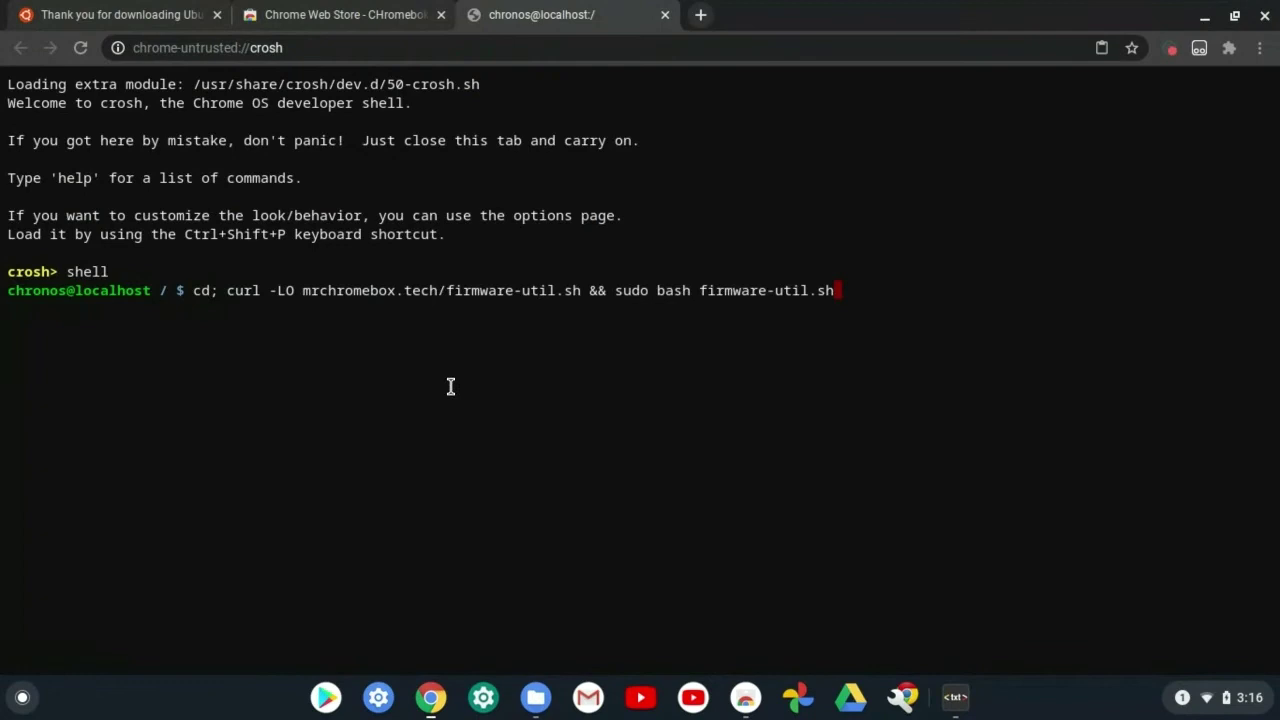
Run the firmware-util script and install RW_LEGACY firmware (option 1), declining USB boot by default
key("Return")
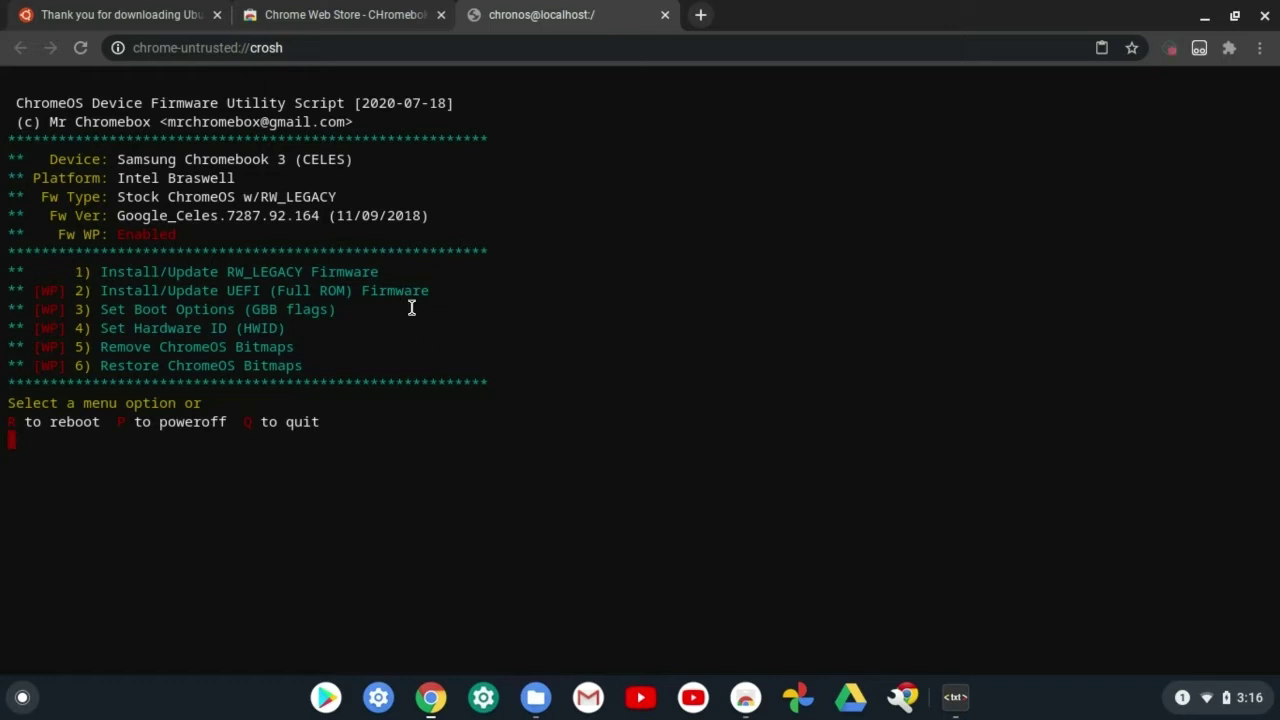
type("1")
key("Return")
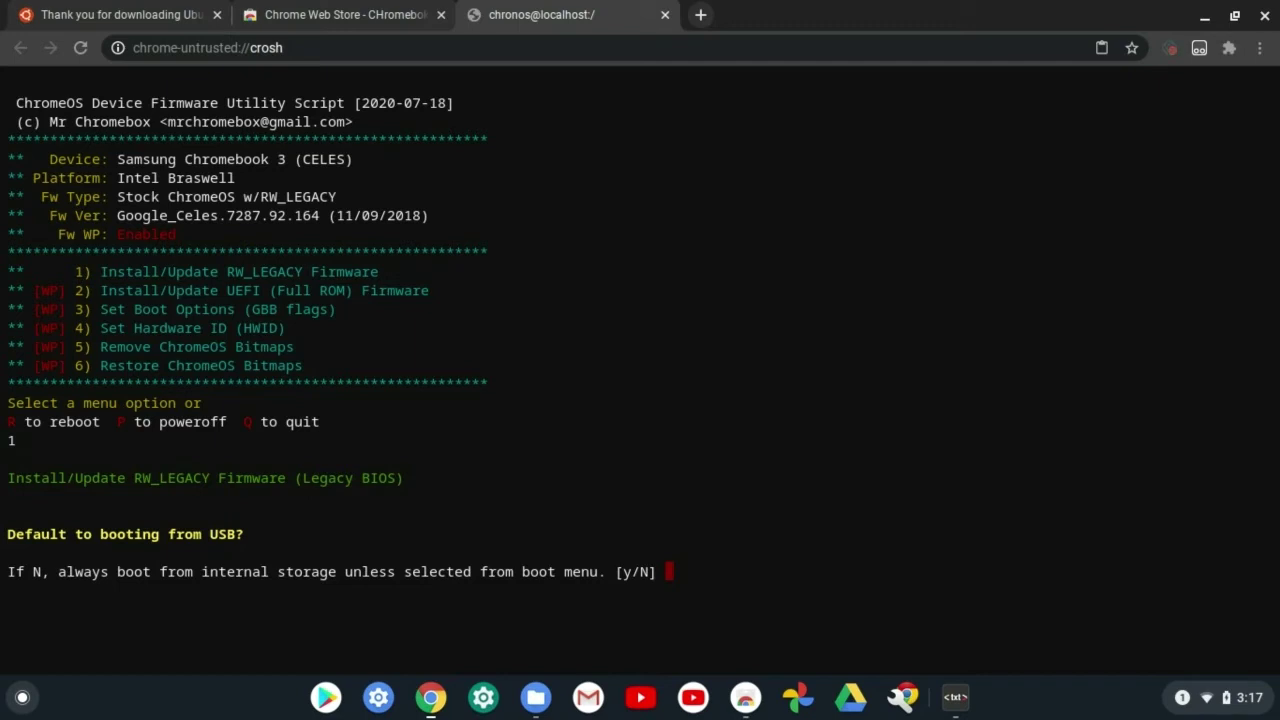
type("n")
key("Return")
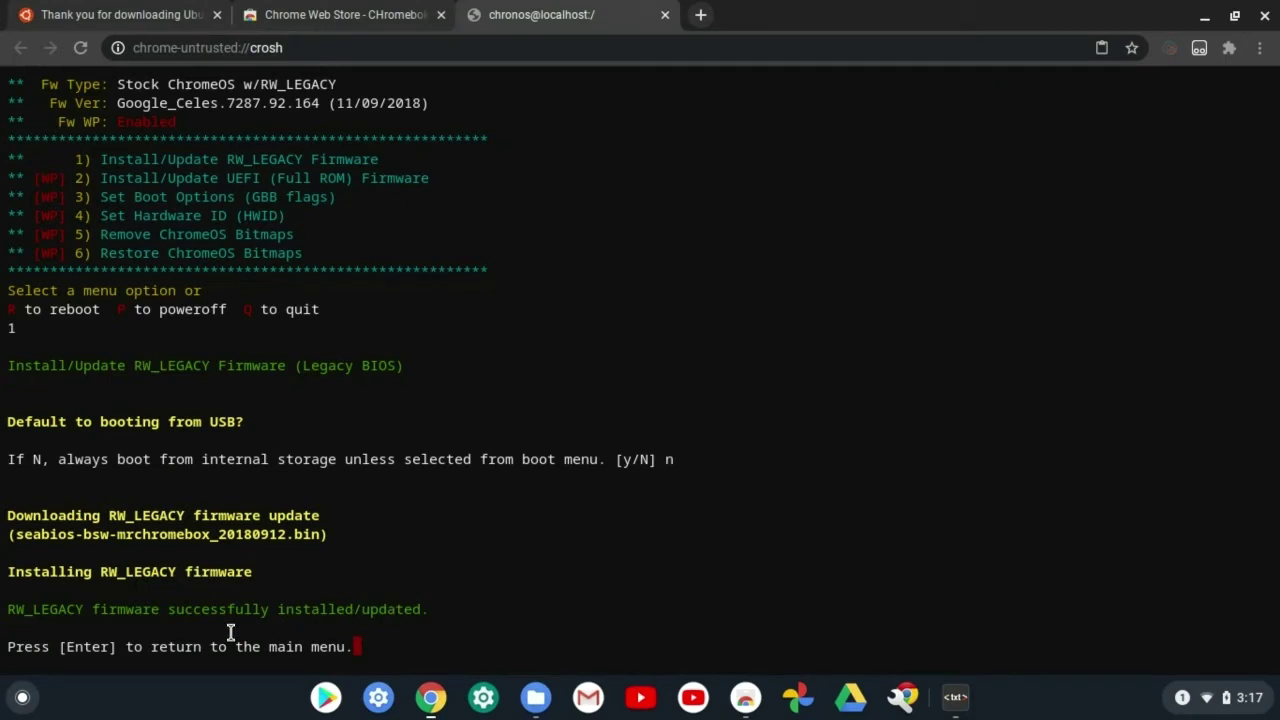
Return to the firmware utility menu and quit it with q
key("Return")
type("q")
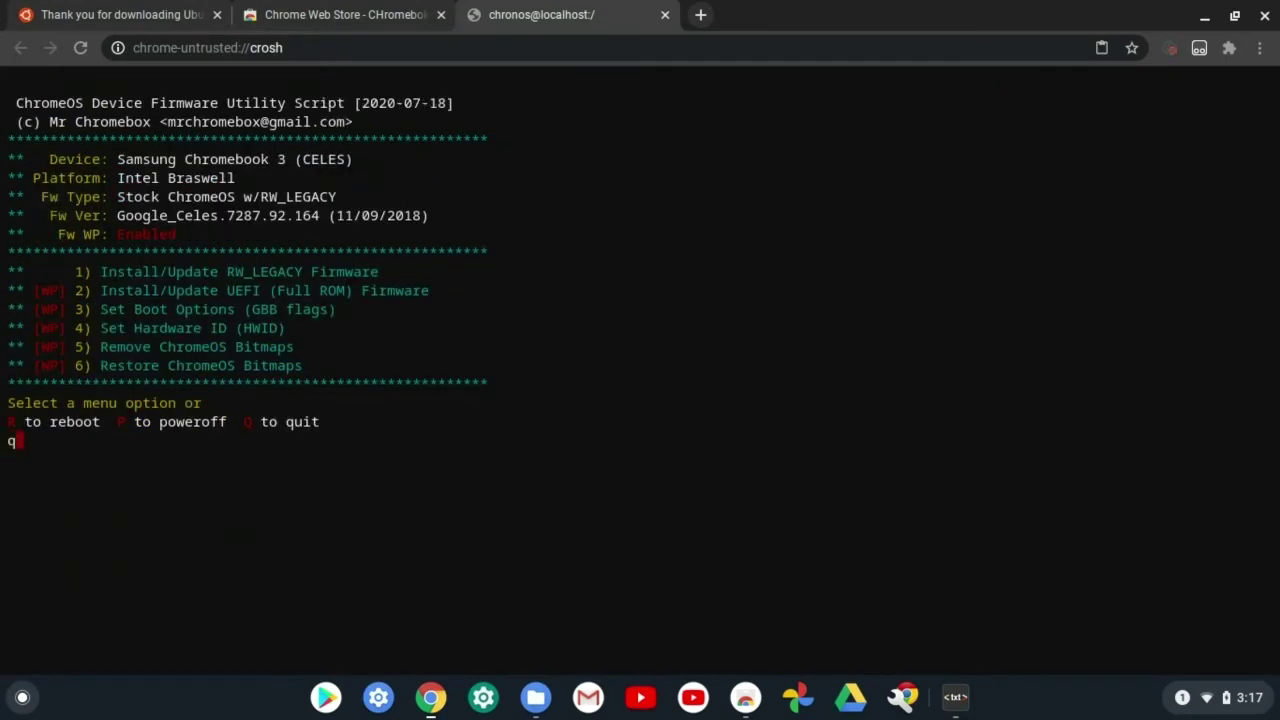
key("Return")
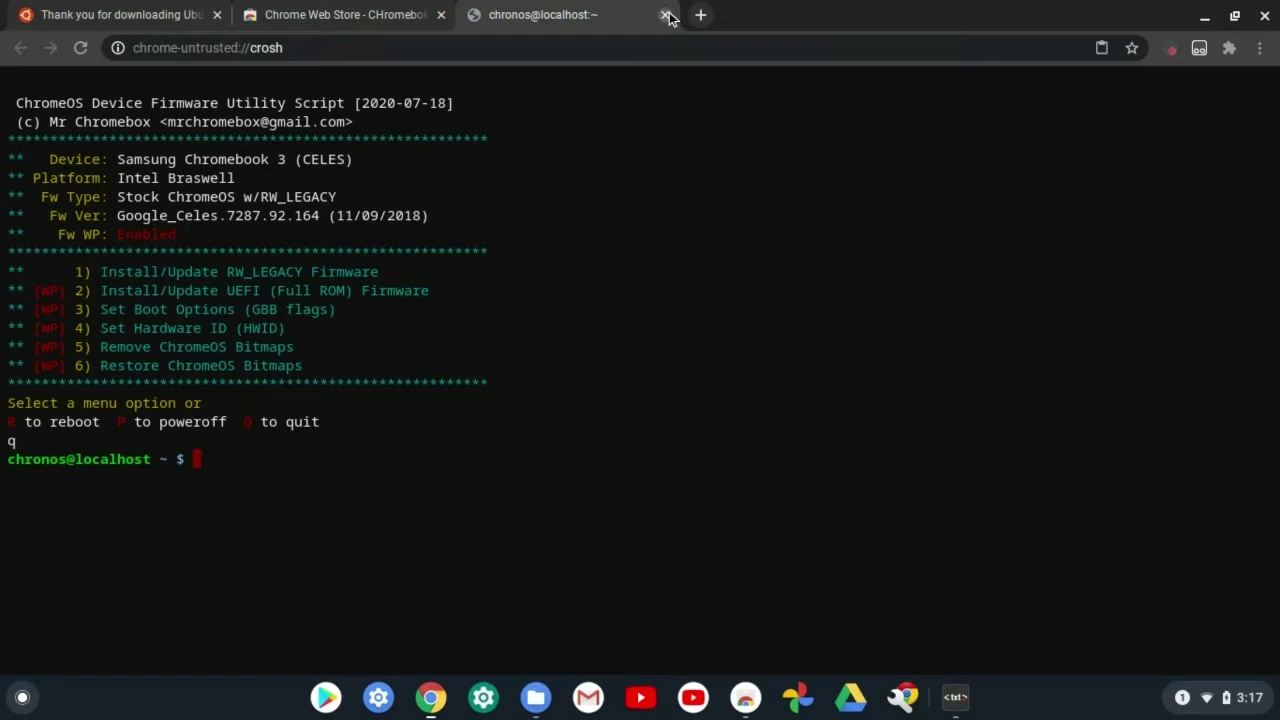
Close the crosh terminal tab, confirming leaving, and minimize the Text notes window
left_click(666, 16)
left_click(799, 155)
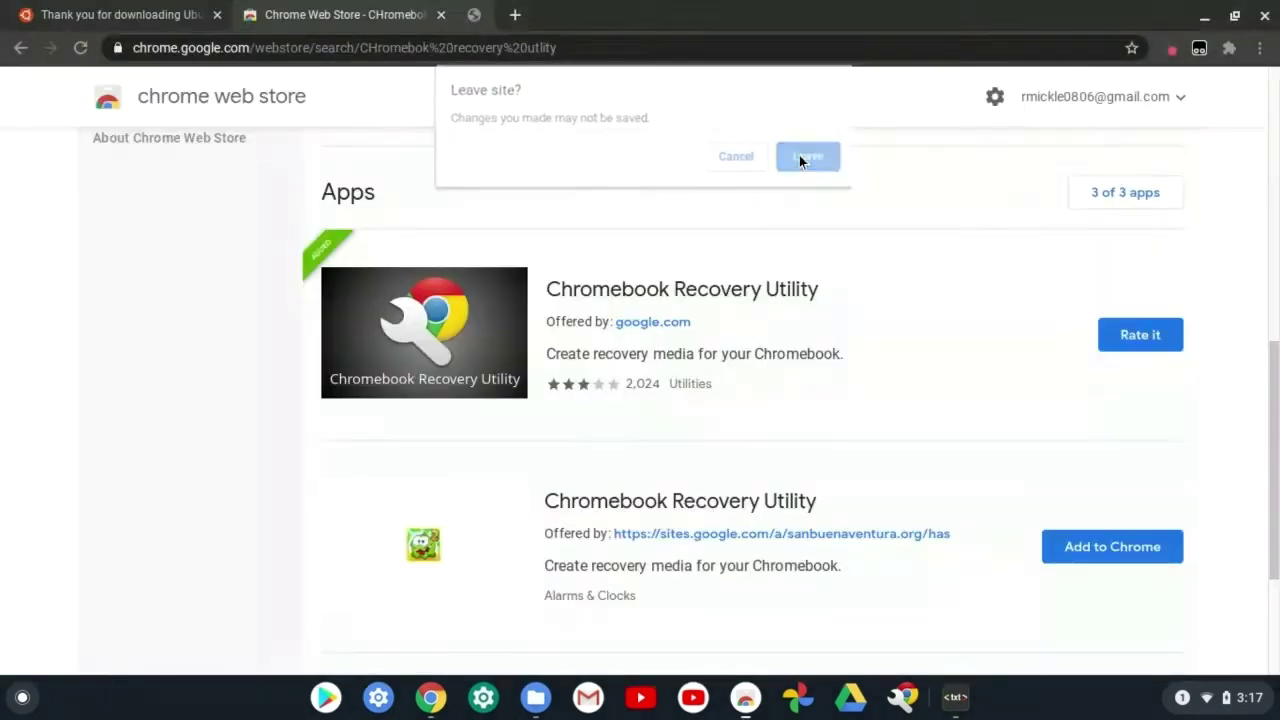
left_click(955, 697)
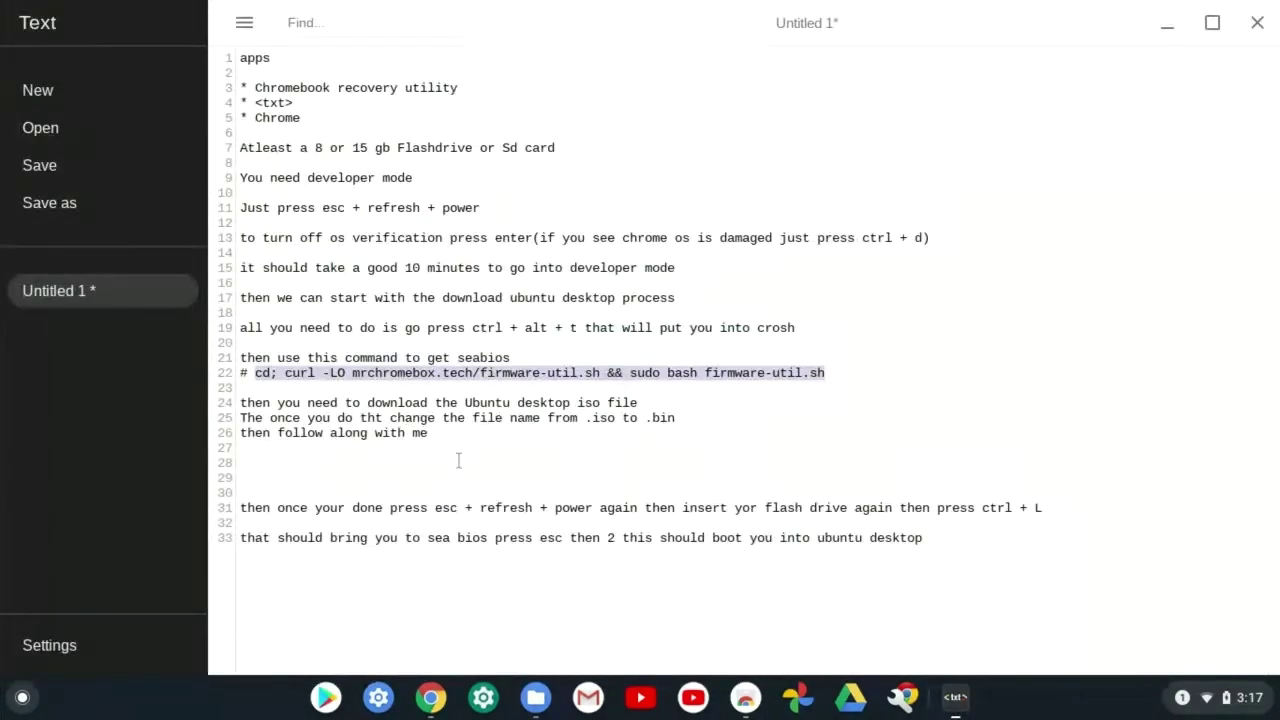
left_click(1167, 24)
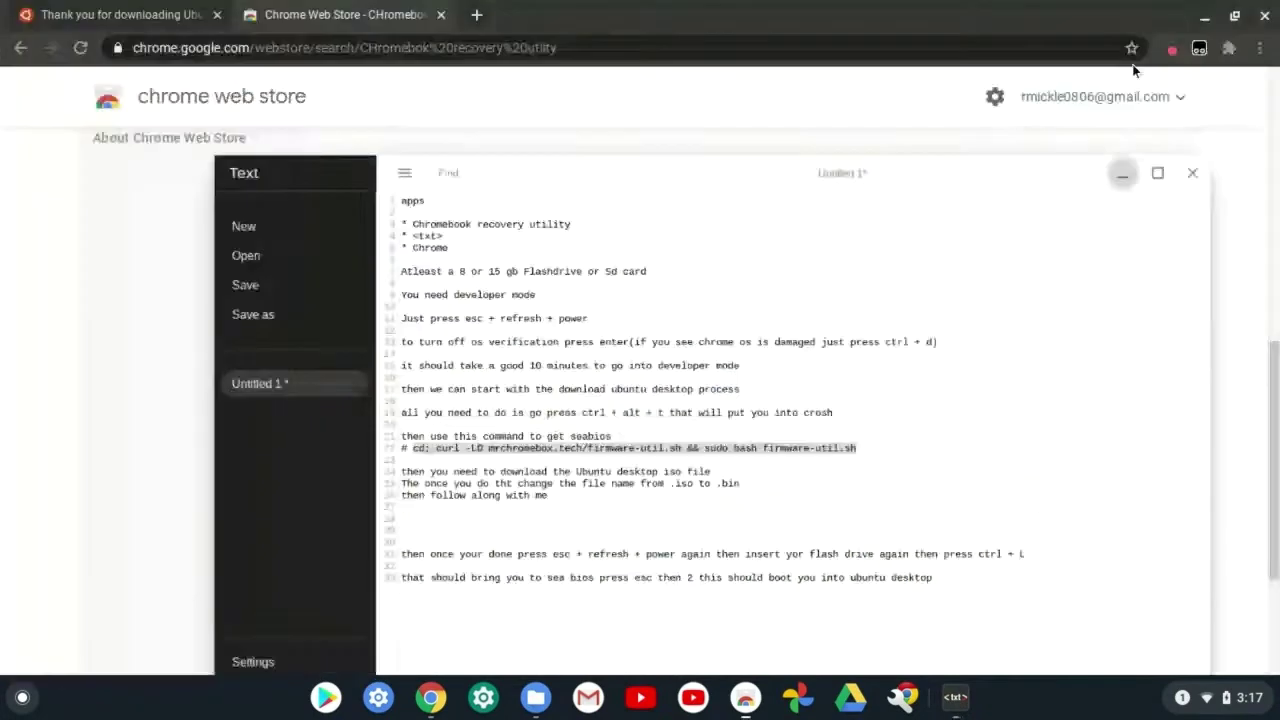
Return to the Download Ubuntu Desktop page and dismiss the download progress notification
left_click(150, 16)
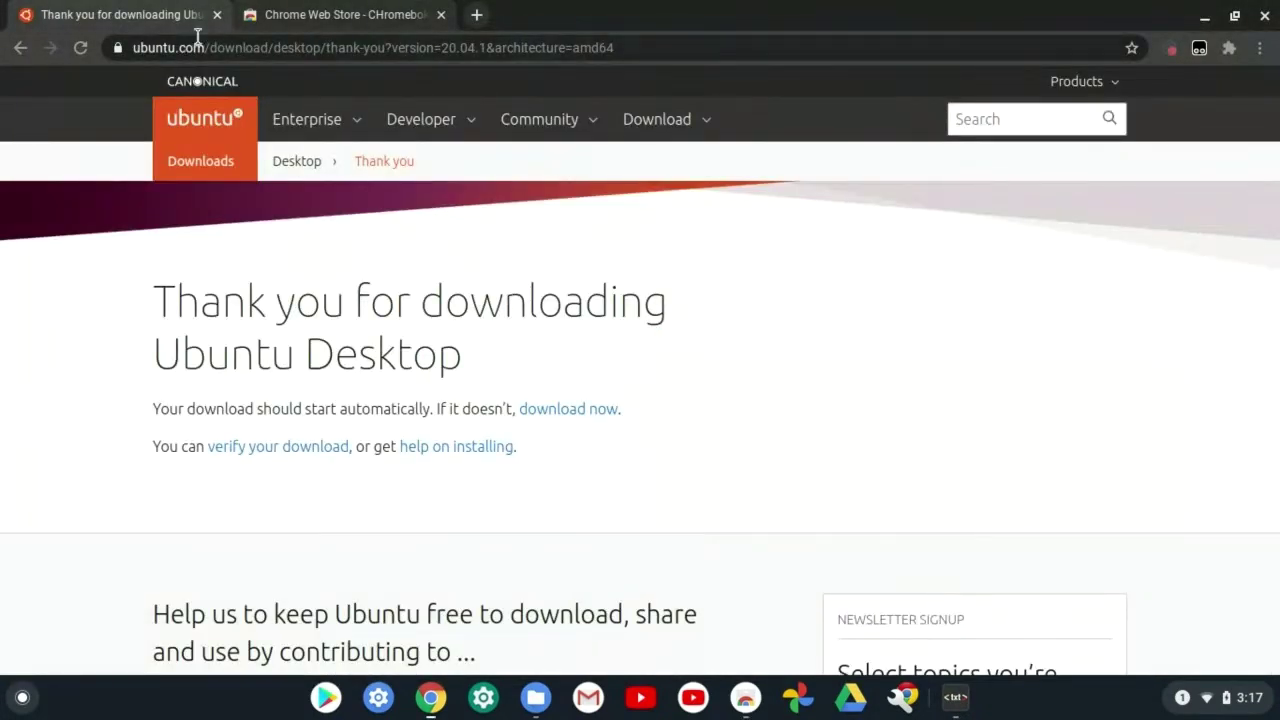
left_click(22, 50)
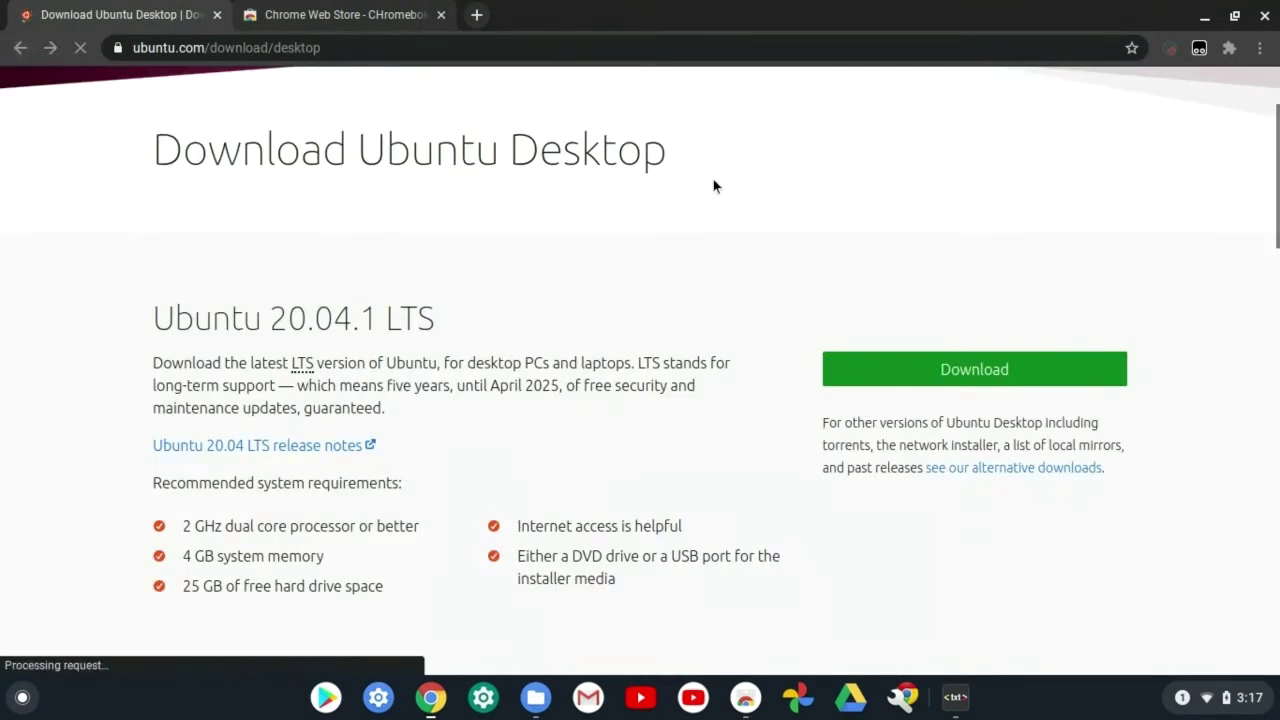
scroll(880, 360, "up", 2)
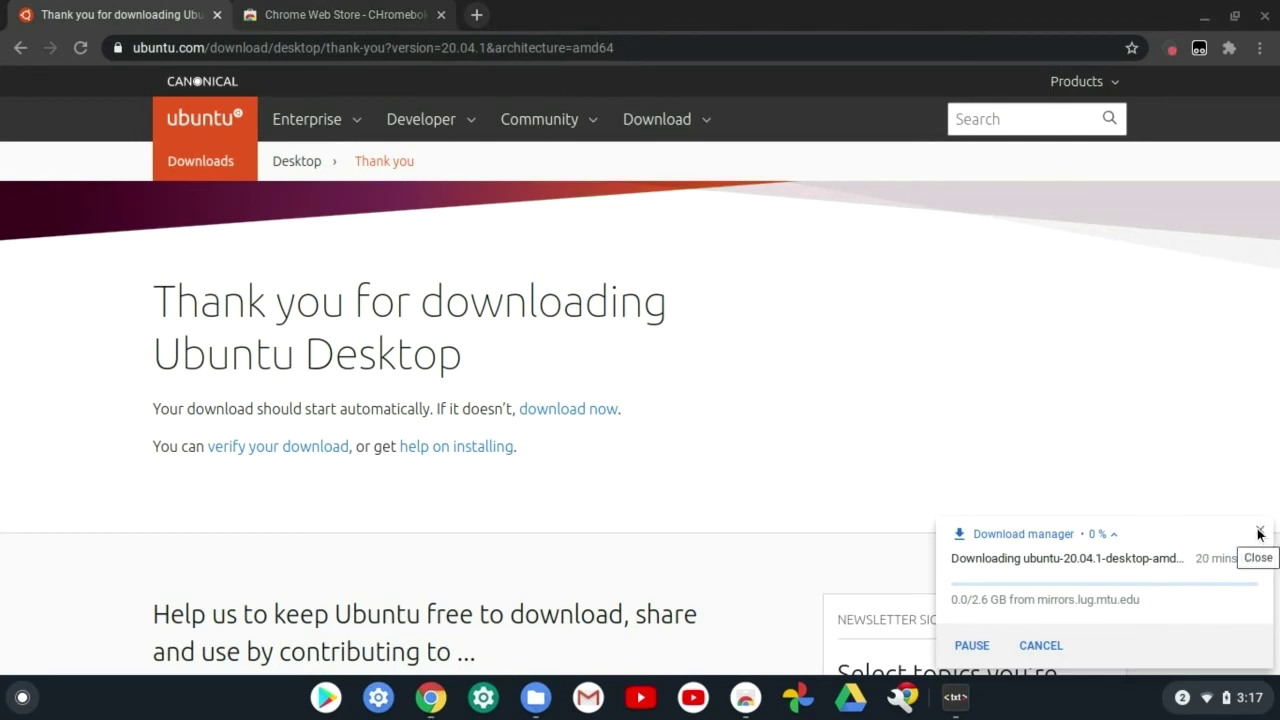
left_click(1258, 533)
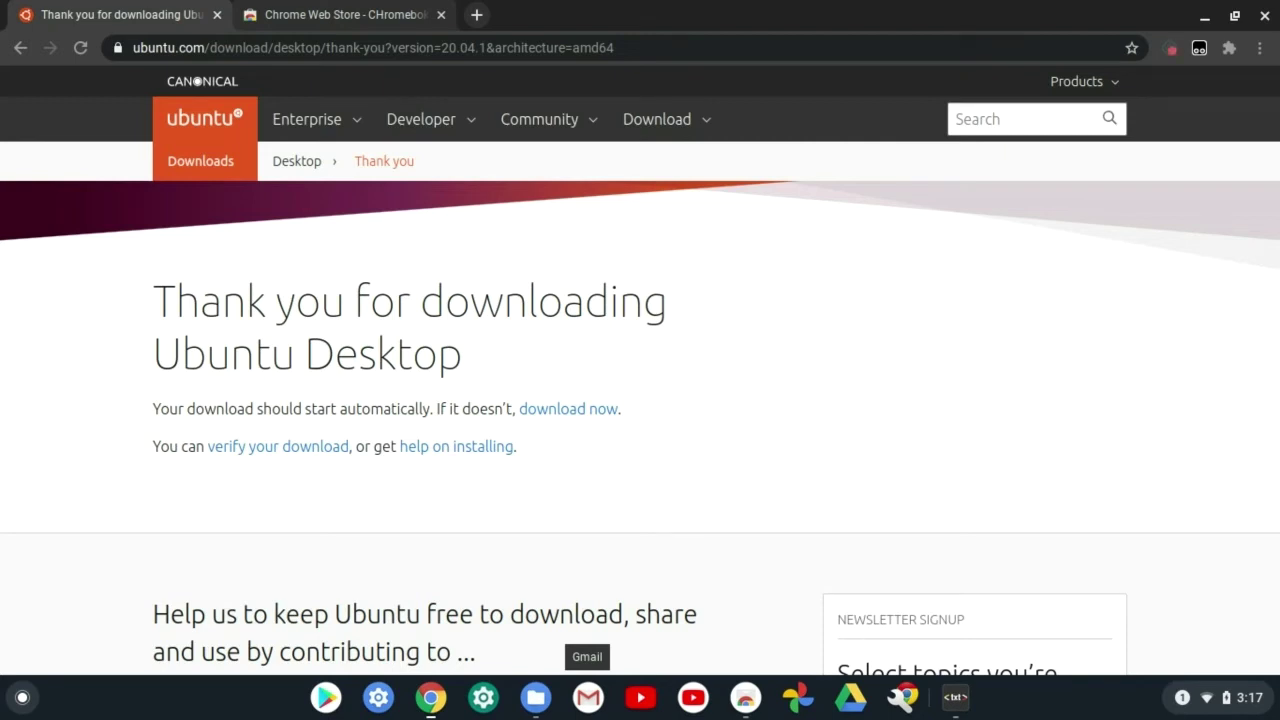
Rename the 2.6 GB Ubuntu image in Downloads to ubuntu.bin and minimize Files
left_click(536, 697)
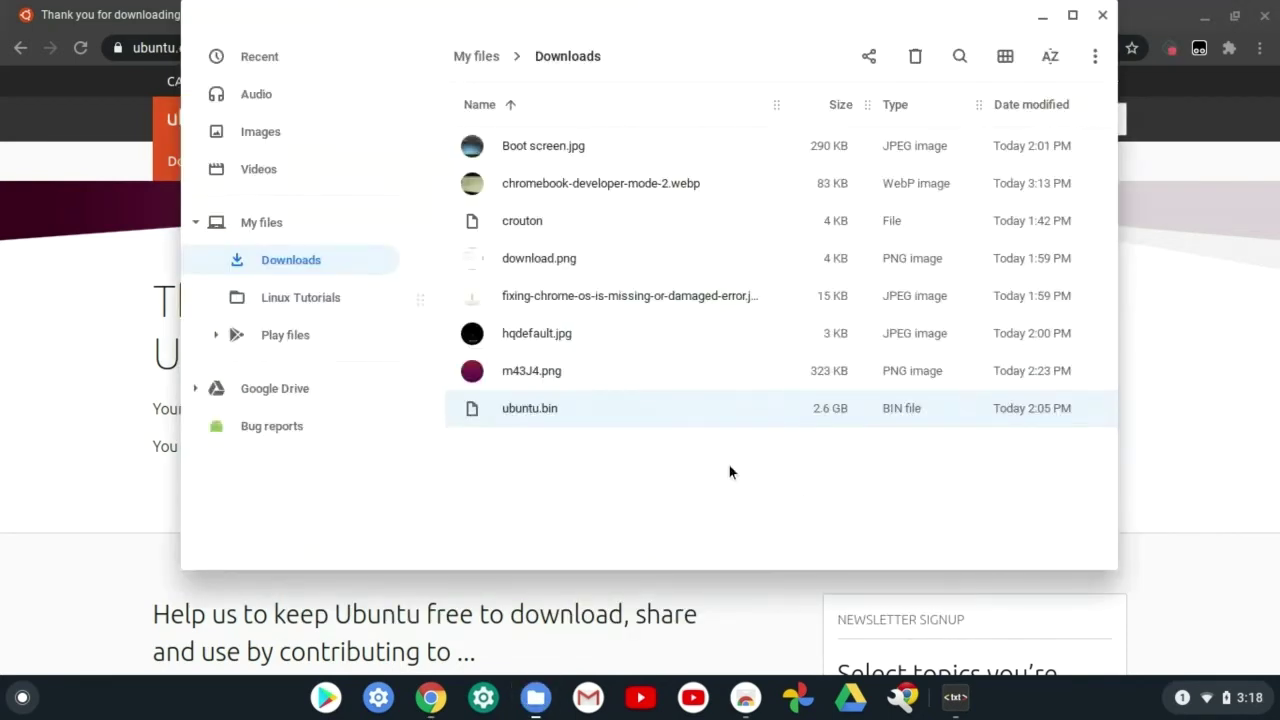
right_click(600, 408)
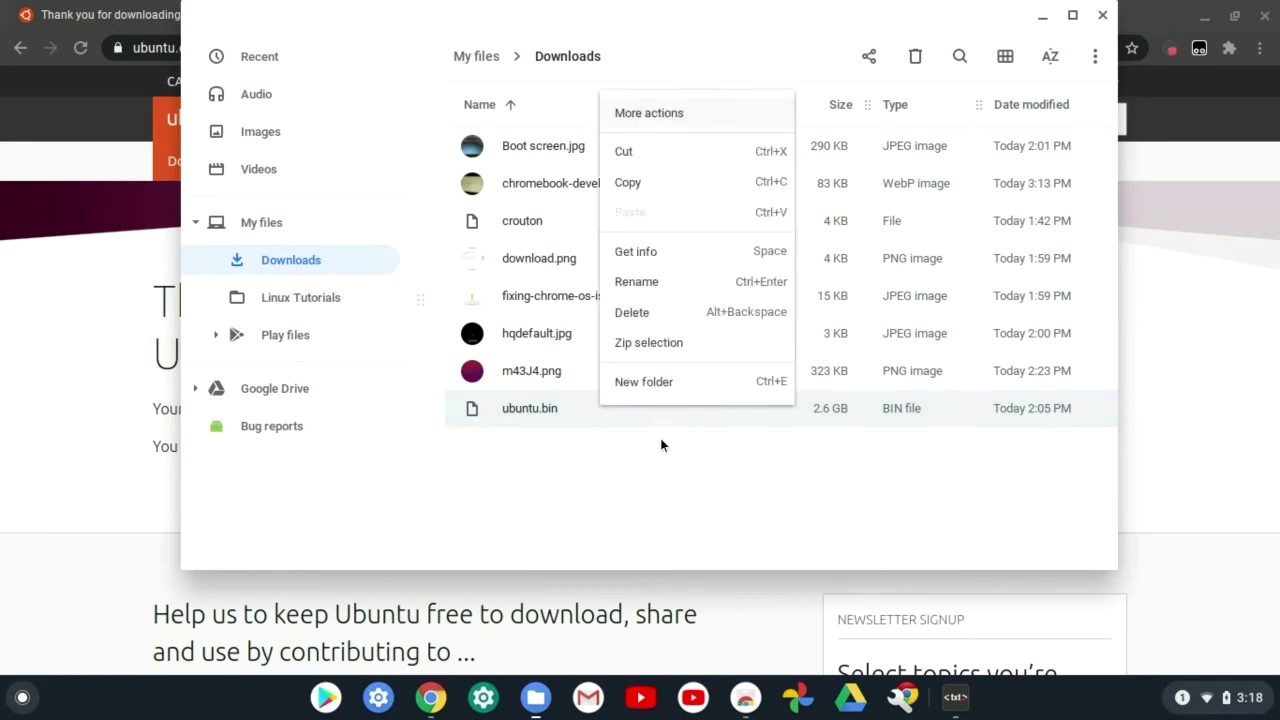
left_click(676, 284)
key("Escape")
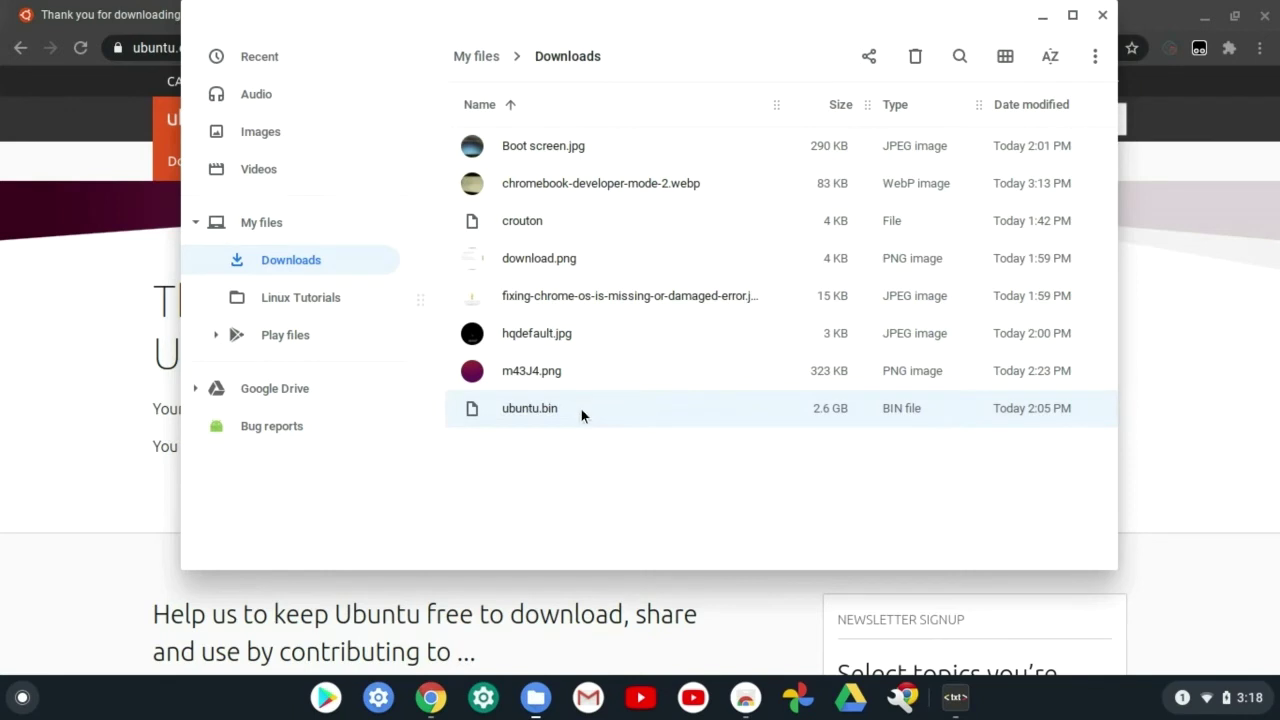
right_click(581, 409)
left_click(653, 284)
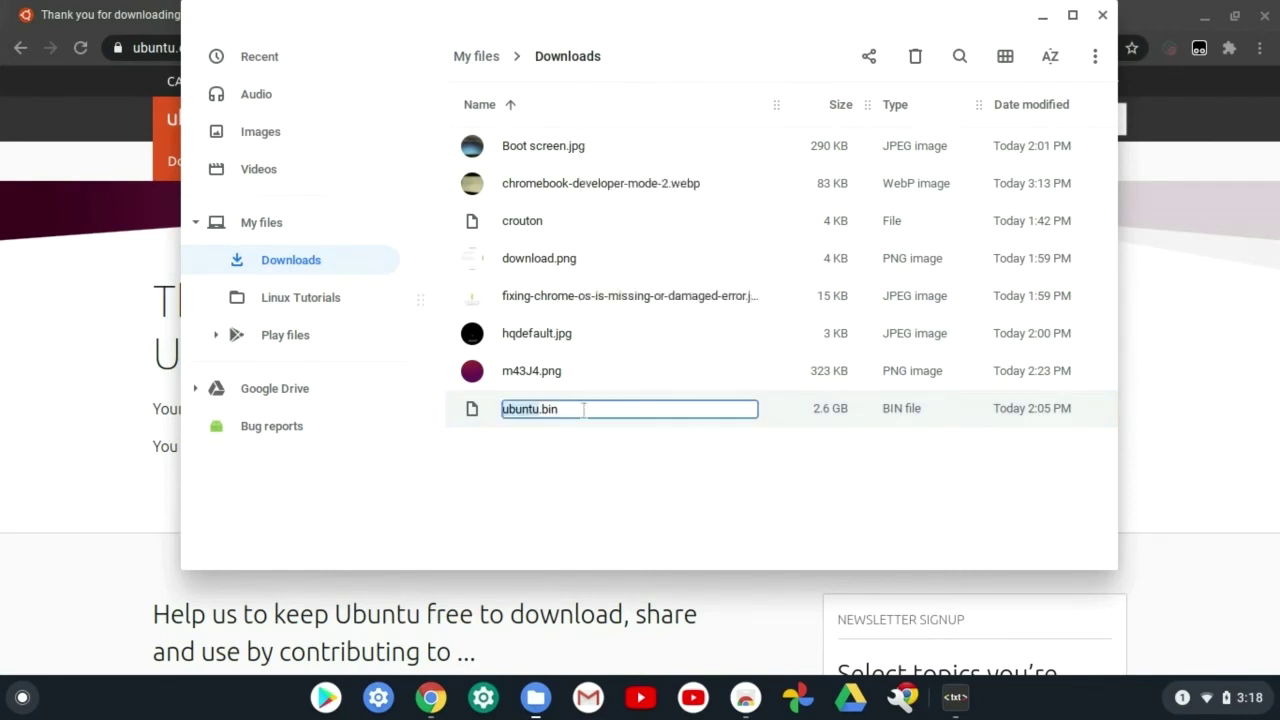
left_click(581, 411)
key("BackSpace")
key("BackSpace")
key("BackSpace")
type("bin")
key("Return")
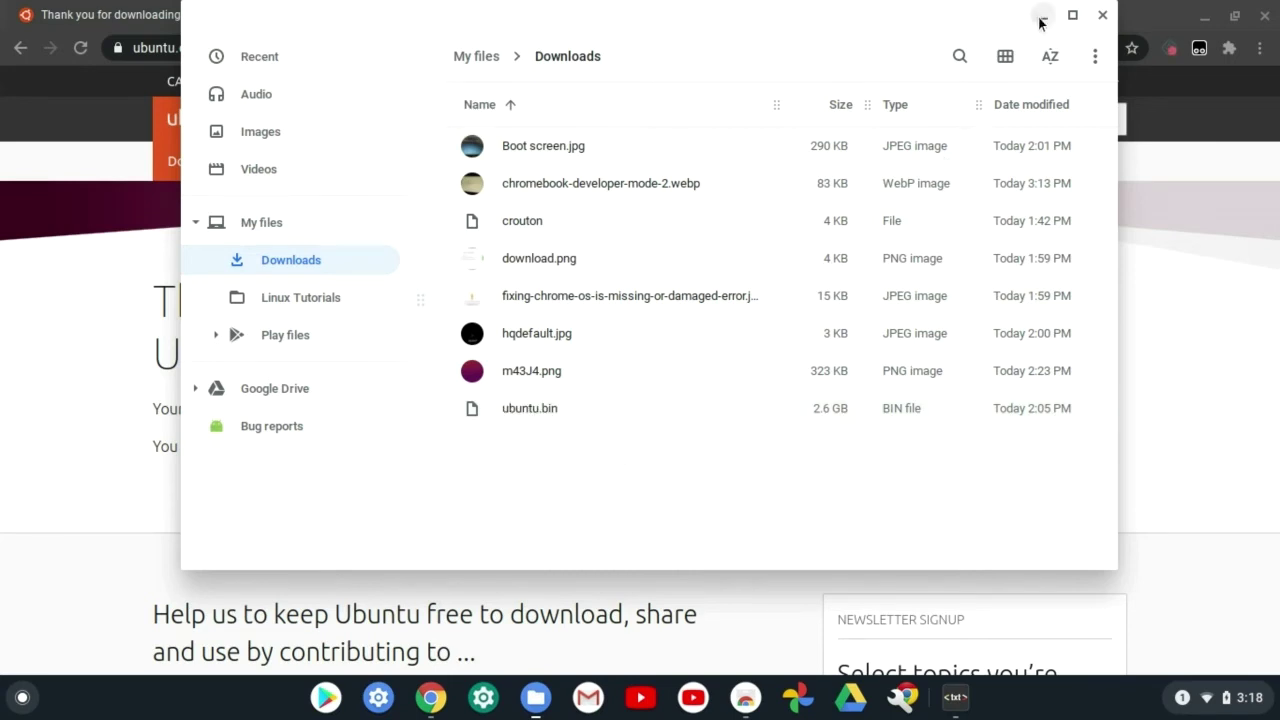
left_click(1042, 15)
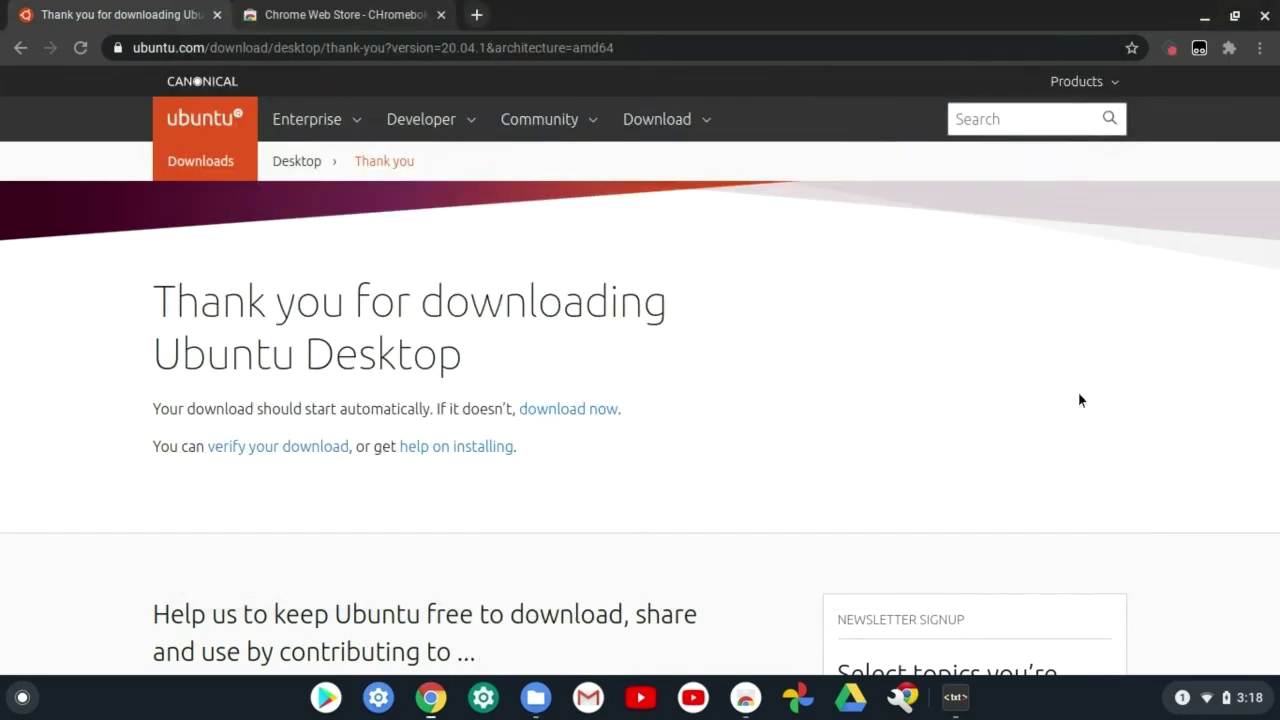
Launch the Chromebook Recovery Utility from the Chrome Web Store
left_click(382, 12)
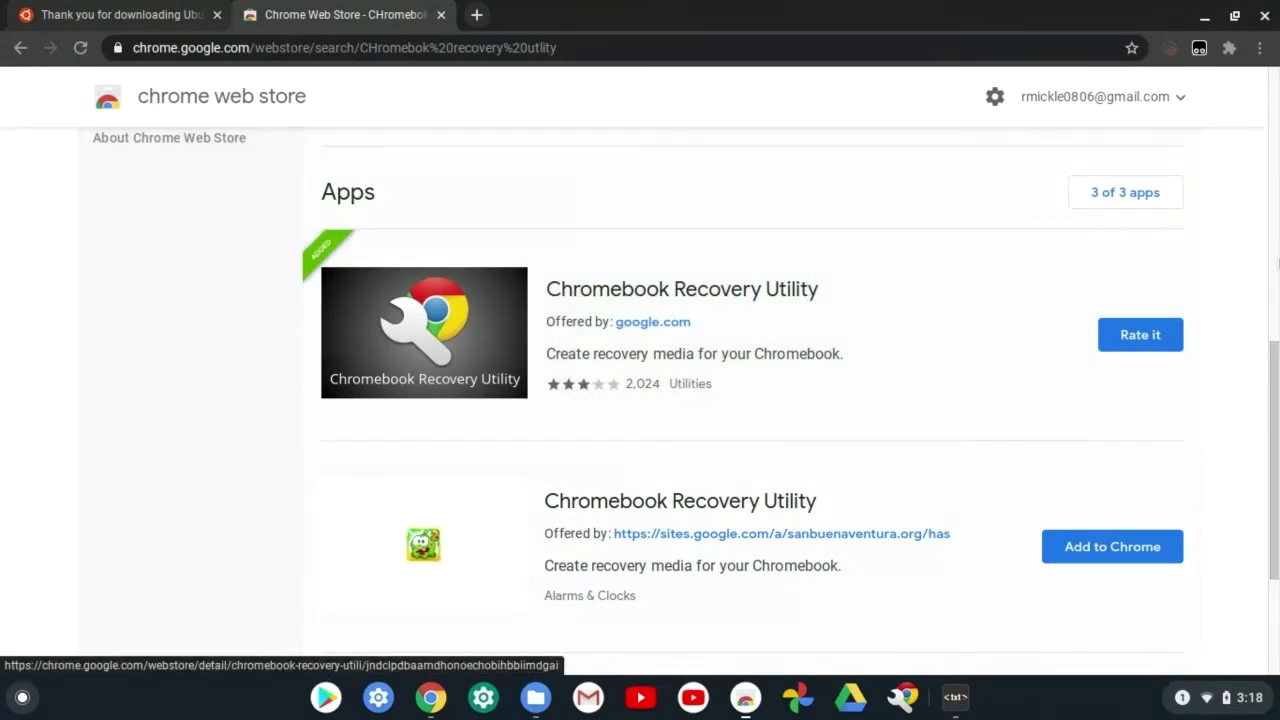
scroll(1276, 480, "down", 1)
scroll(954, 640, "down", 3)
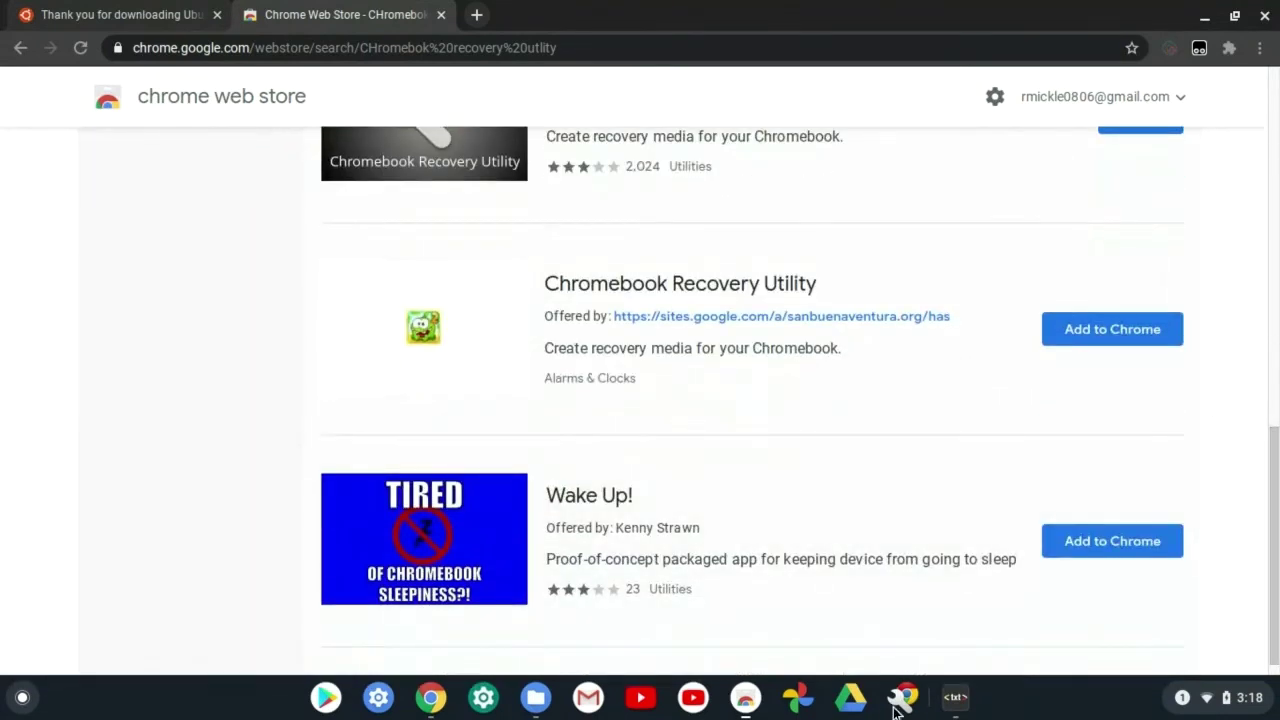
left_click(900, 697)
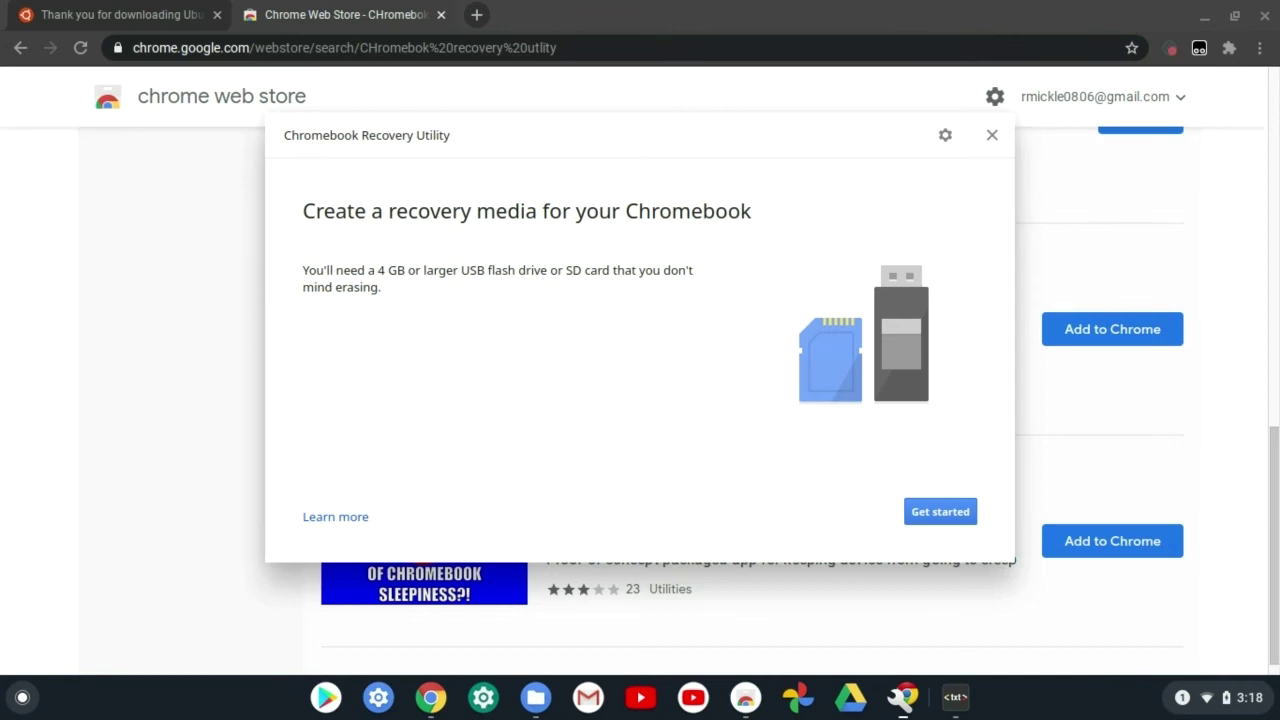
Load ubuntu.bin as a local image, choose the GEMBIRD - 15.6 GB drive, then close the utility
left_click(940, 138)
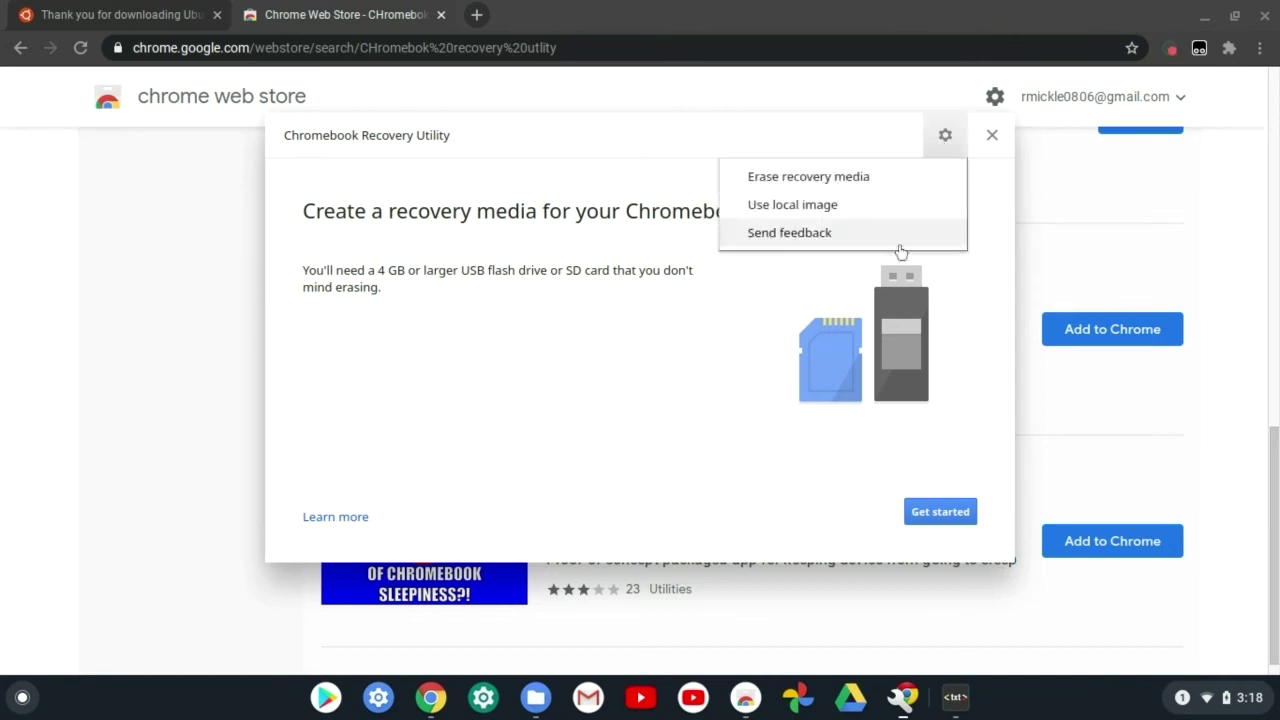
left_click(804, 206)
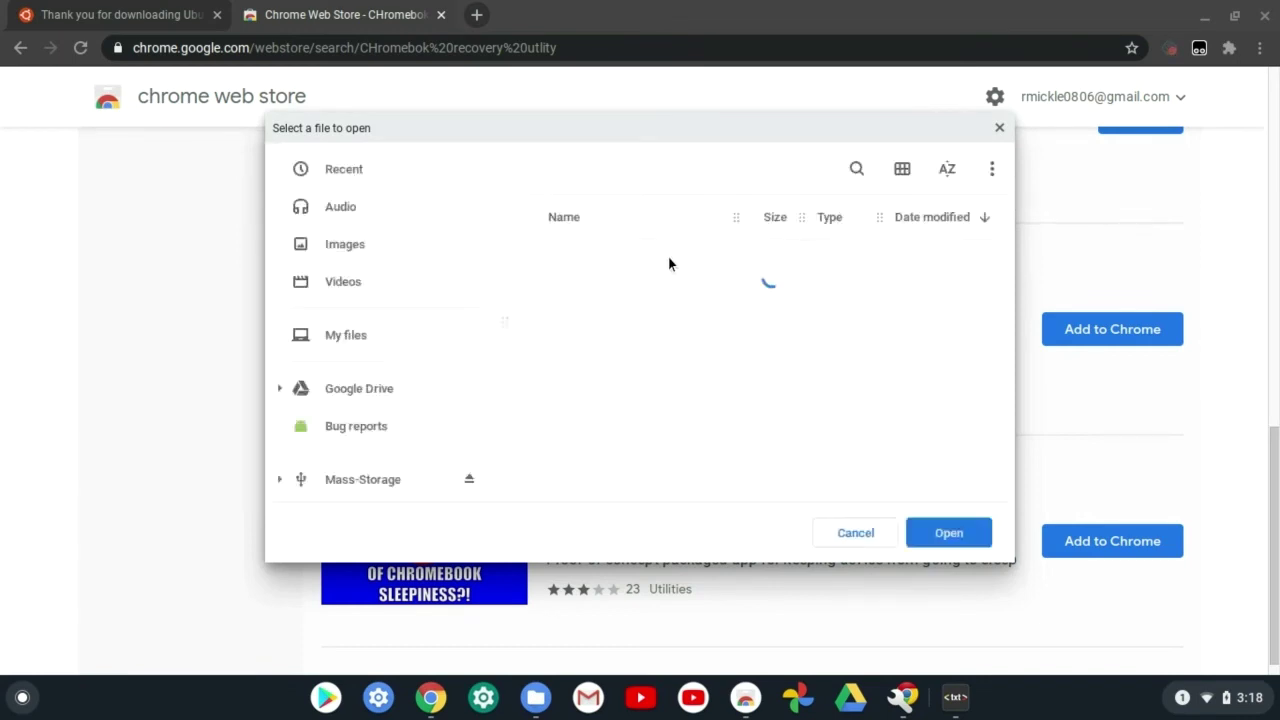
left_click(666, 265)
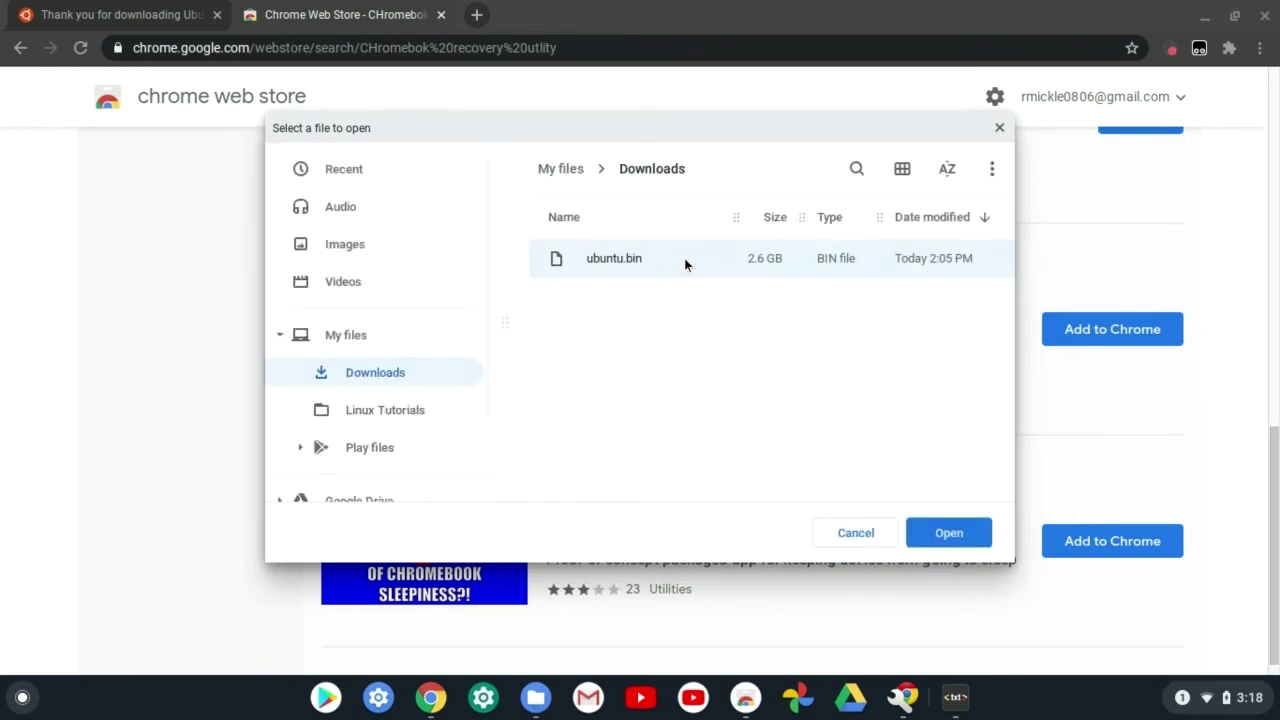
left_click(946, 532)
left_click(436, 308)
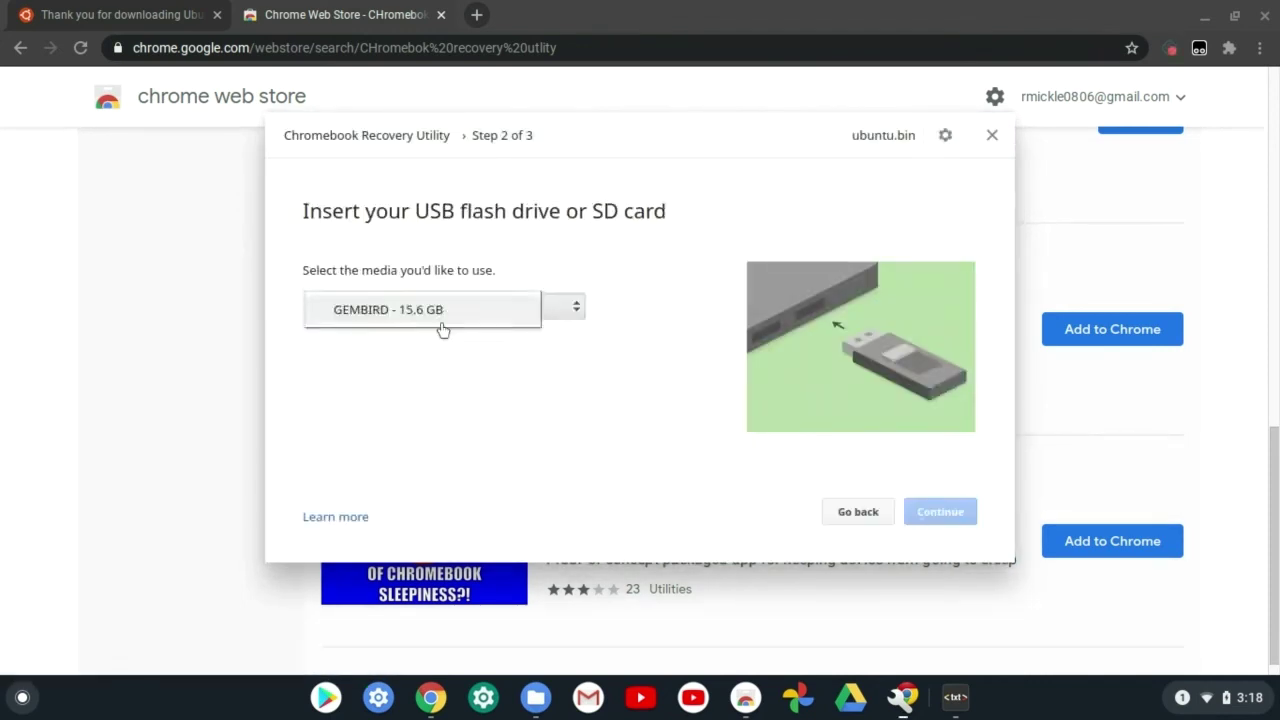
left_click(440, 318)
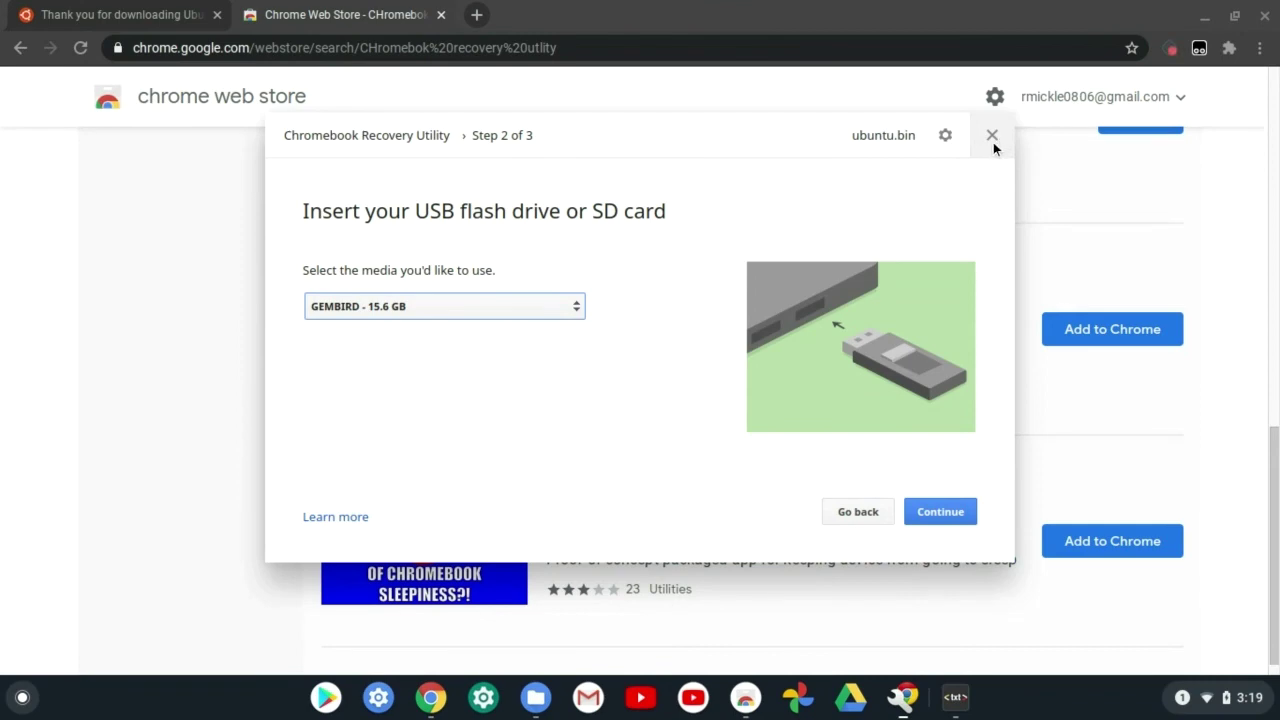
left_click(993, 141)
left_click(955, 697)
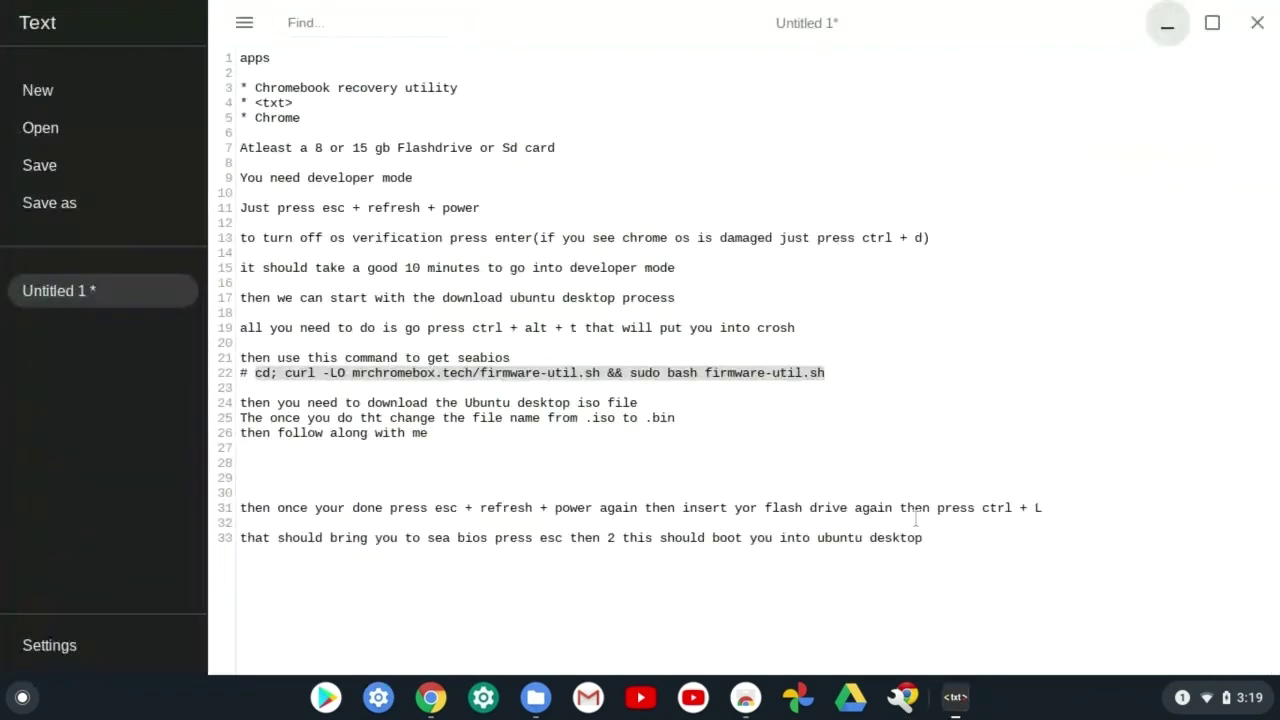